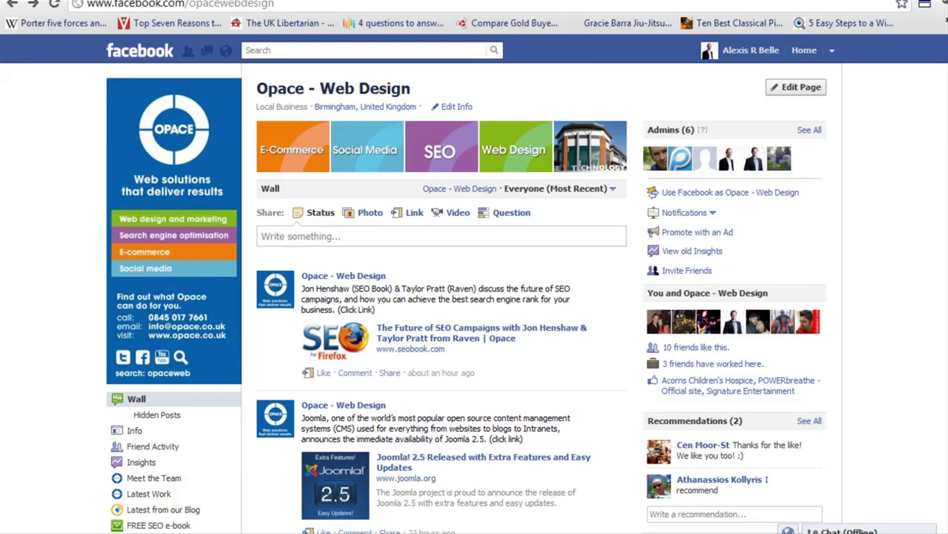
# Step: Search Facebook for 'twitter' and open the Twitter app from the Apps suggestions
pyautogui.scroll(-3, 466, 300)
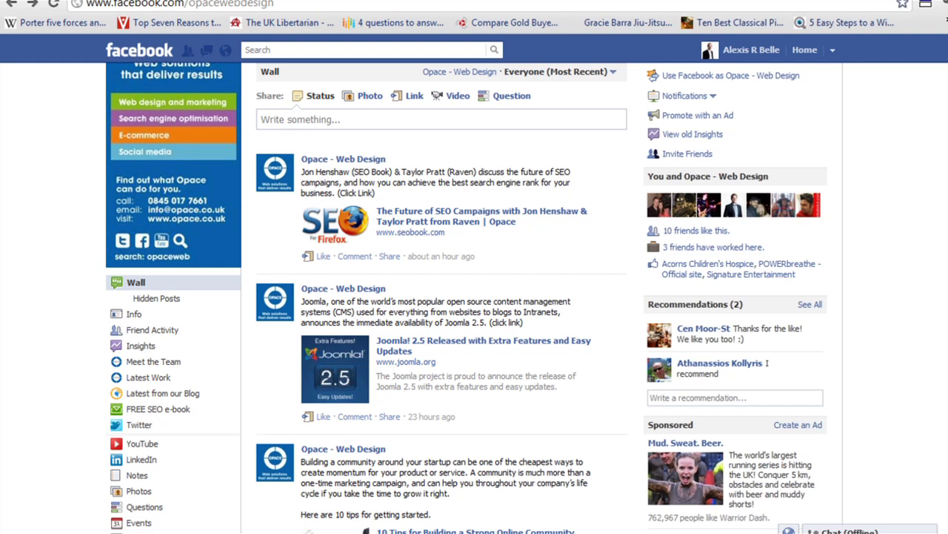
pyautogui.scroll(2, 474, 297)
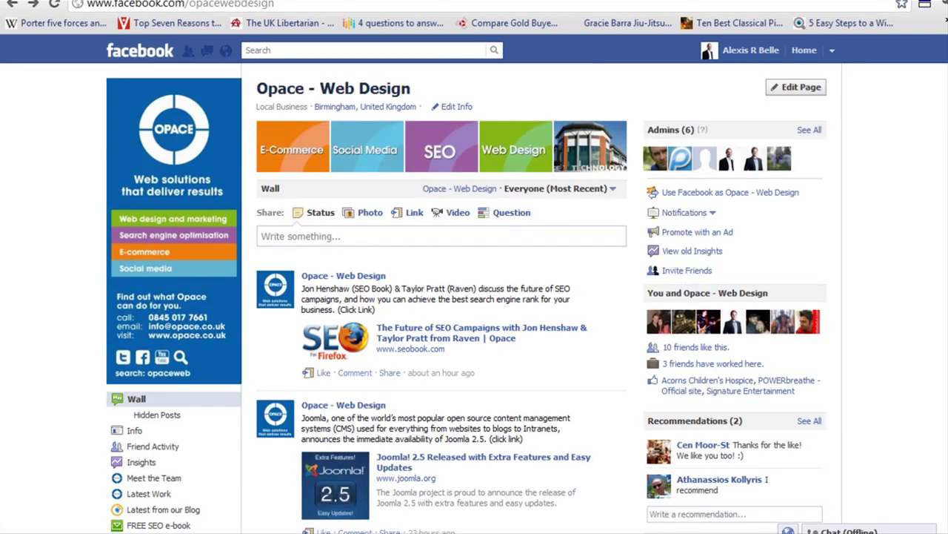
pyautogui.click(357, 49)
pyautogui.write('tw')
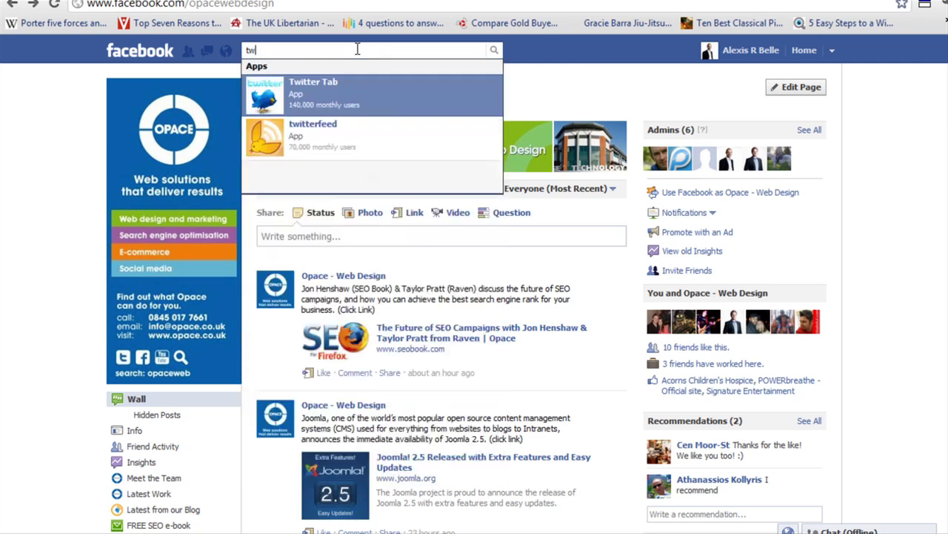
pyautogui.write('itter')
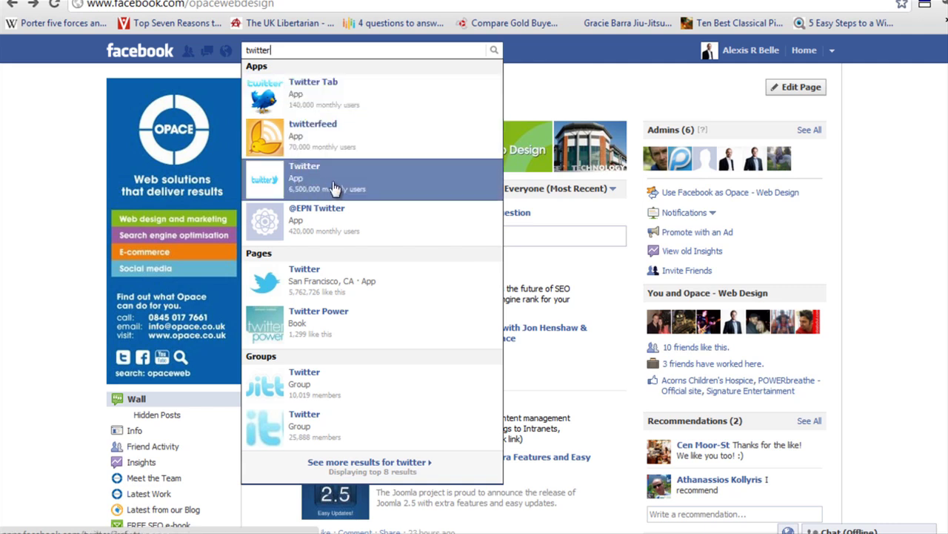
pyautogui.click(332, 186)
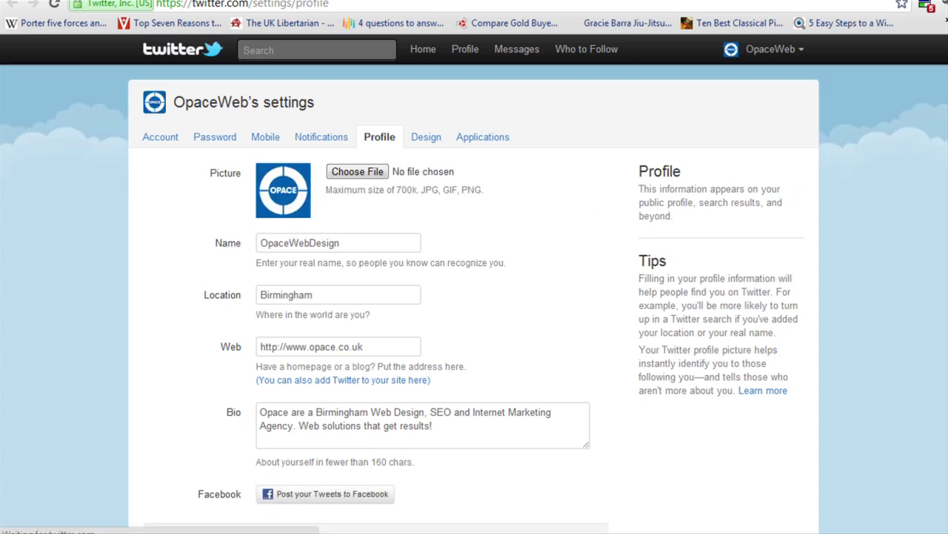
# Step: Scroll the Twitter profile settings down to the Facebook posting option
pyautogui.scroll(-1, 786, 186)
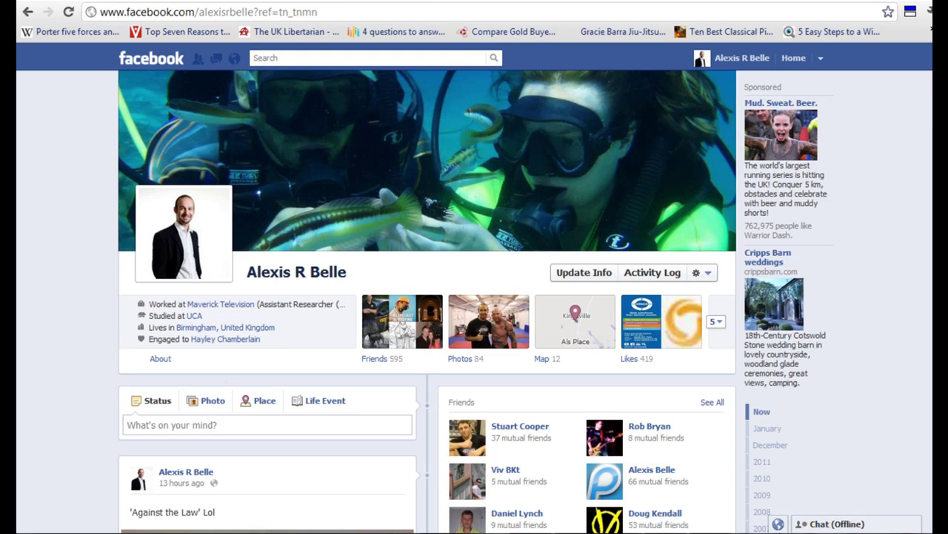
pyautogui.click(833, 52)
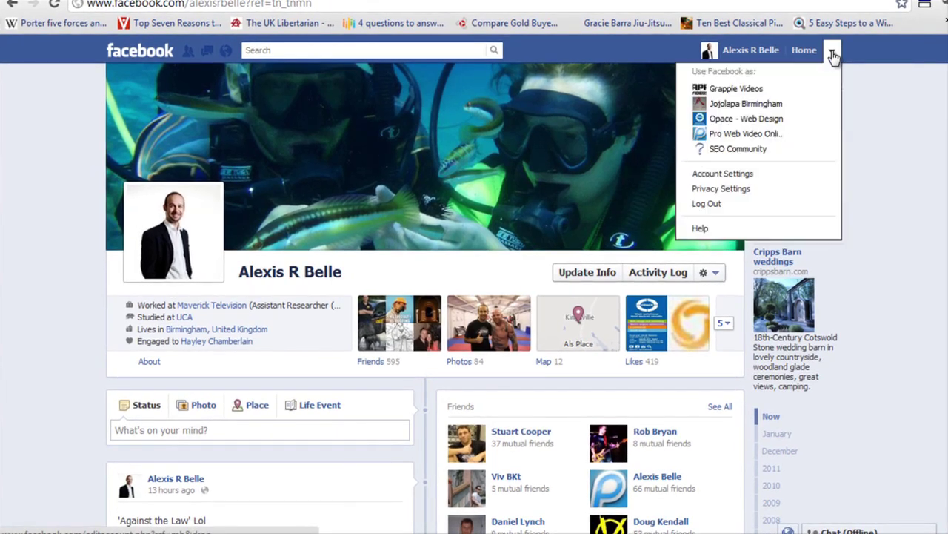
pyautogui.click(721, 175)
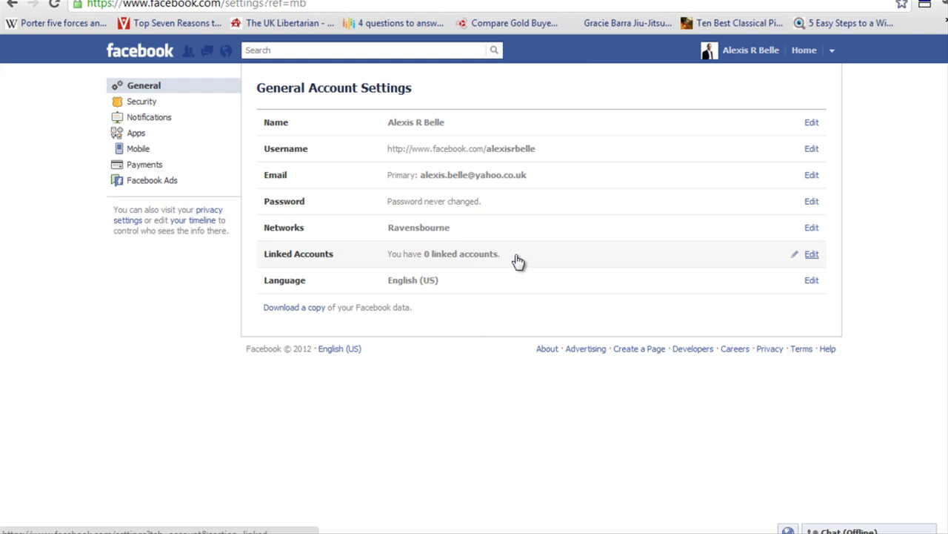
pyautogui.click(516, 259)
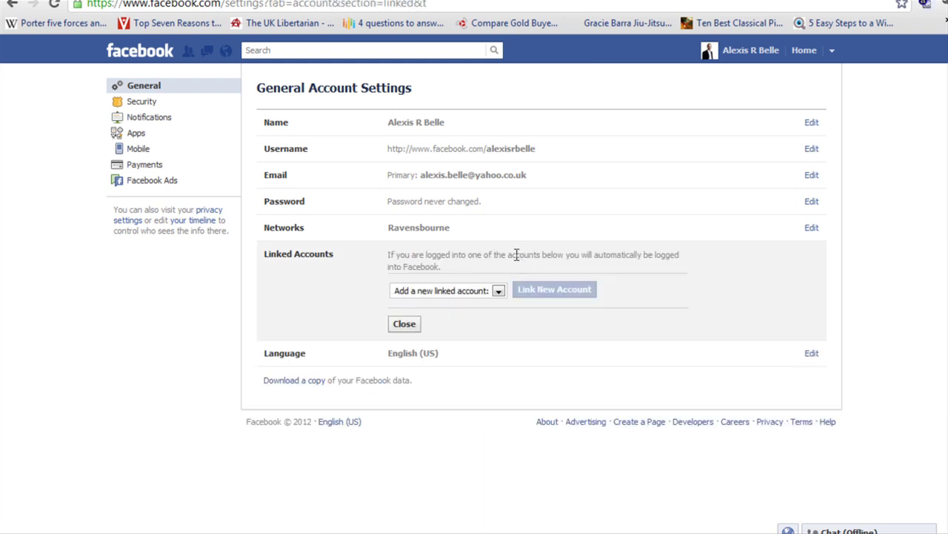
pyautogui.click(501, 291)
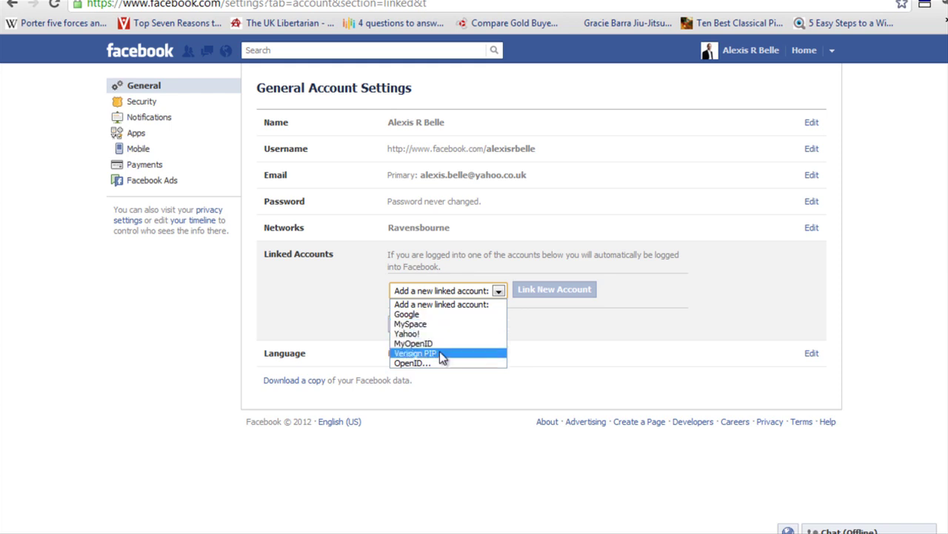
pyautogui.click(563, 354)
pyautogui.click(563, 355)
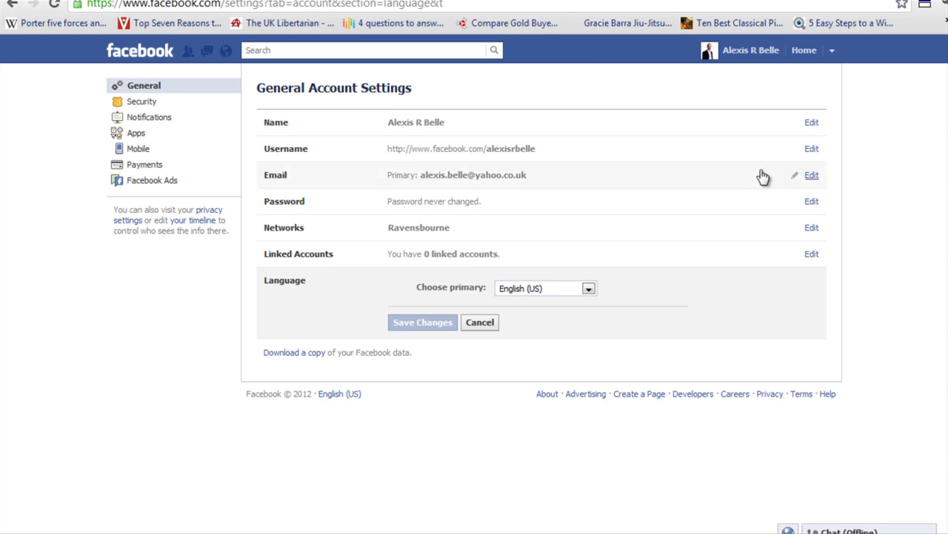
pyautogui.click(754, 58)
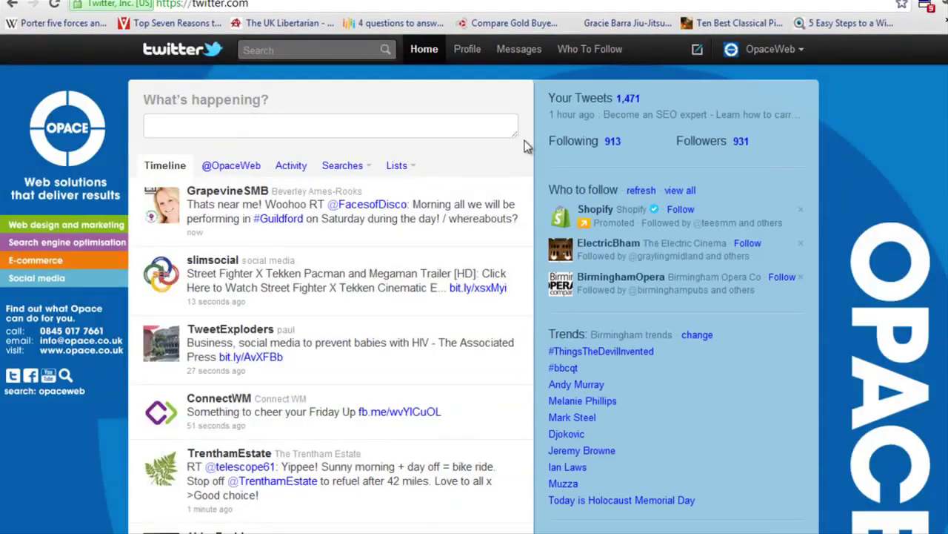
# Step: Go to OpaceWeb's Twitter account settings and review the authorized applications list
pyautogui.click(804, 51)
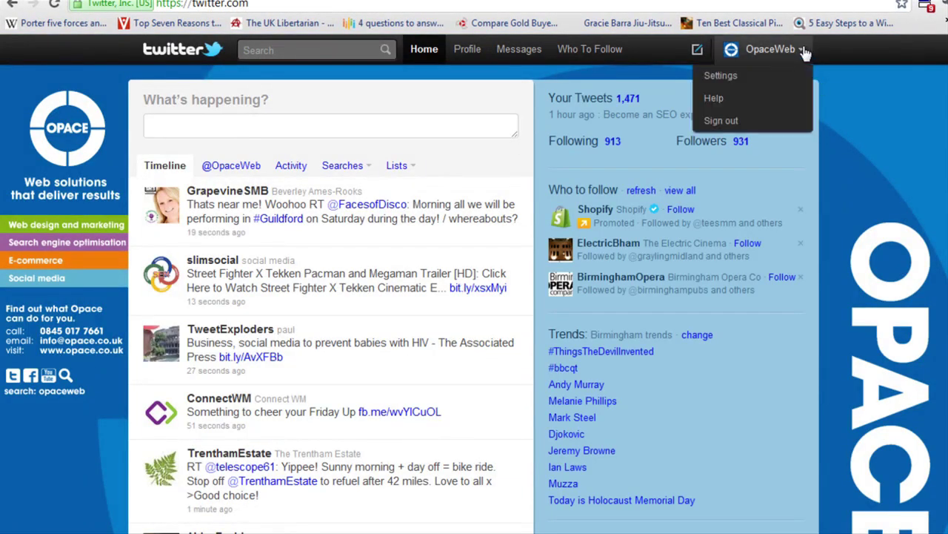
pyautogui.click(749, 74)
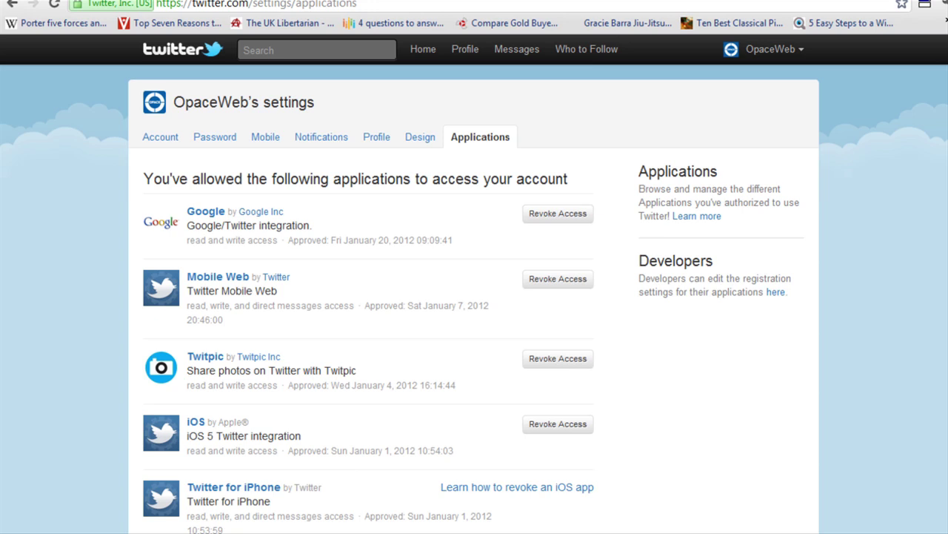
pyautogui.scroll(-2, 475, 297)
pyautogui.scroll(-3, 474, 296)
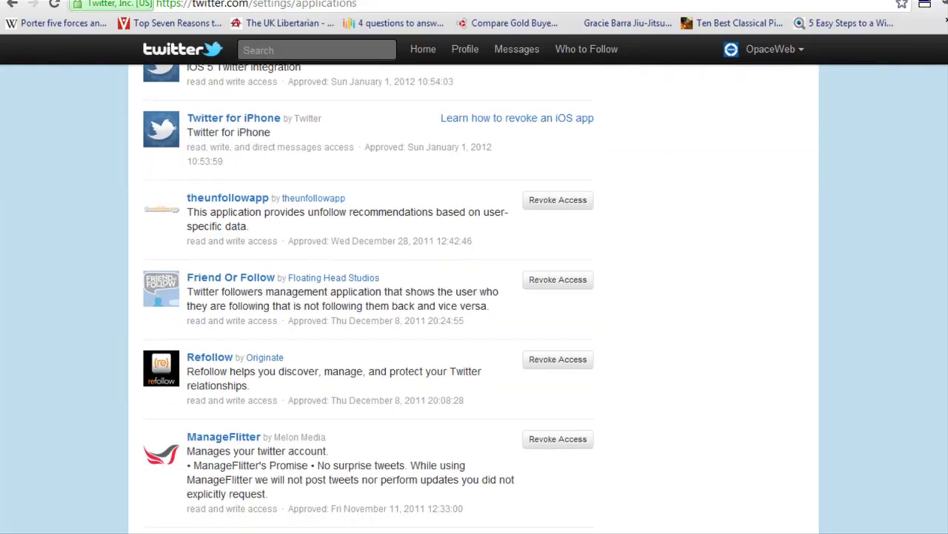
pyautogui.scroll(-2, 474, 297)
pyautogui.scroll(-3, 475, 296)
pyautogui.scroll(-2, 474, 296)
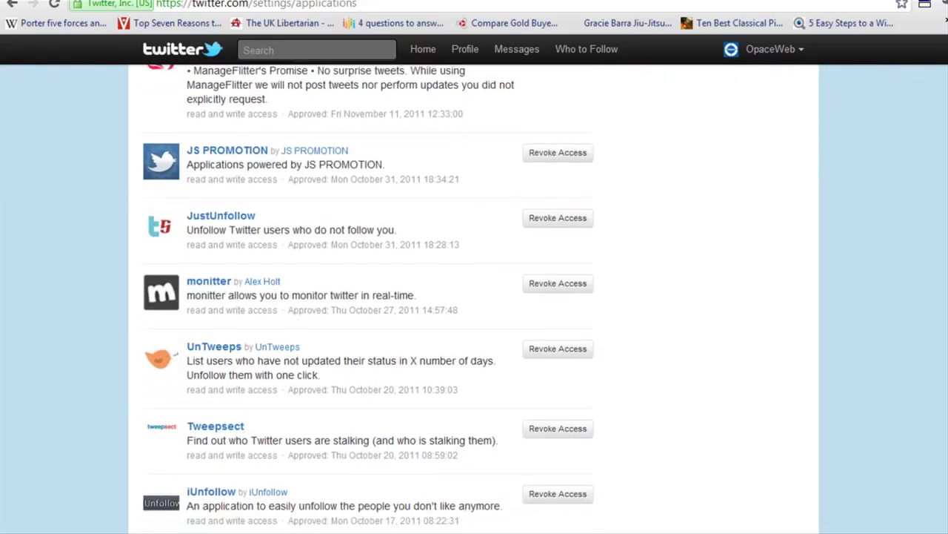
pyautogui.scroll(-2, 475, 296)
pyautogui.scroll(-2, 474, 296)
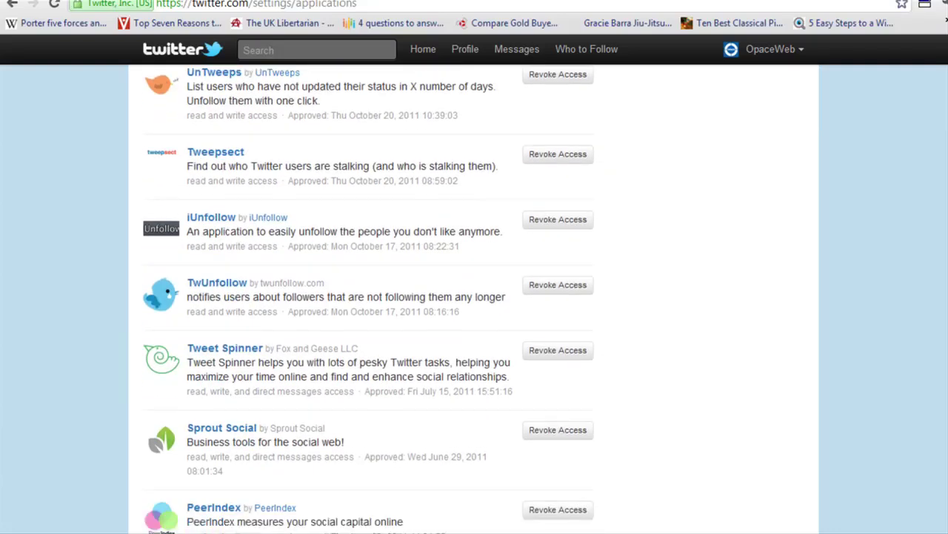
pyautogui.scroll(-2, 475, 296)
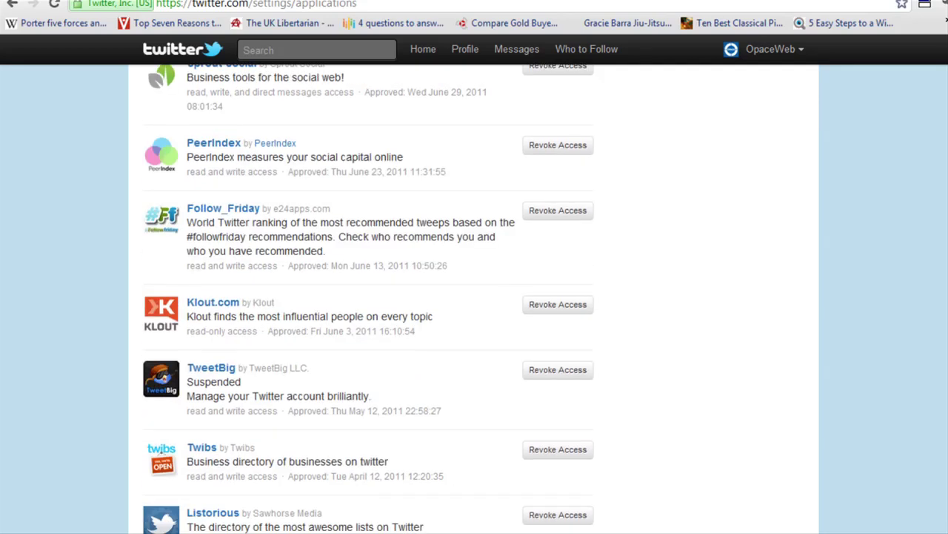
pyautogui.scroll(-4, 474, 297)
pyautogui.scroll(-2, 474, 296)
pyautogui.scroll(-3, 474, 296)
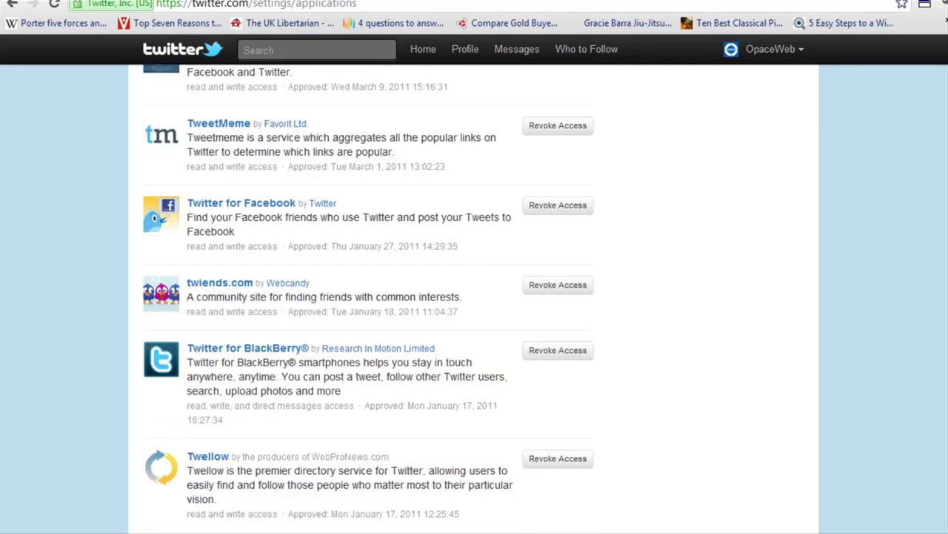
pyautogui.scroll(-1, 474, 297)
pyautogui.scroll(-1, 474, 296)
pyautogui.scroll(-2, 474, 297)
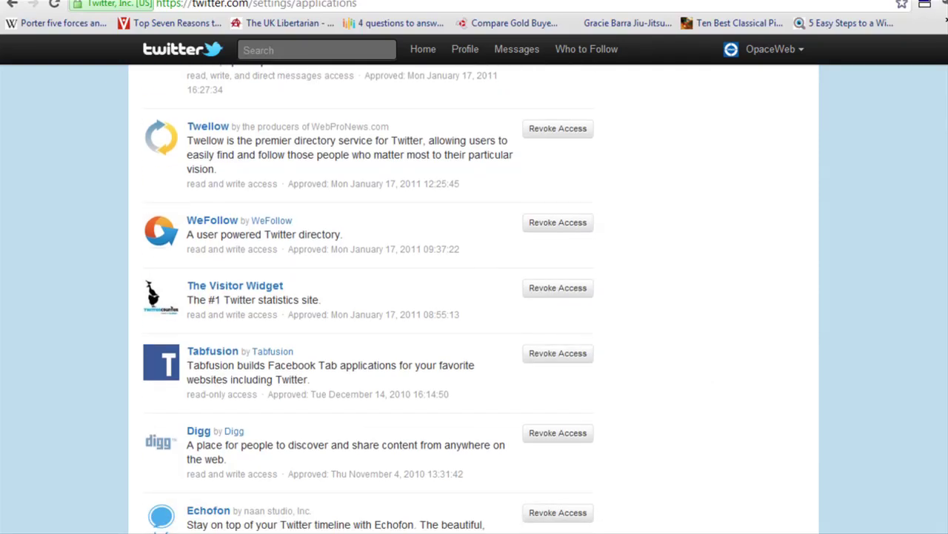
pyautogui.scroll(10, 474, 297)
pyautogui.scroll(10, 474, 296)
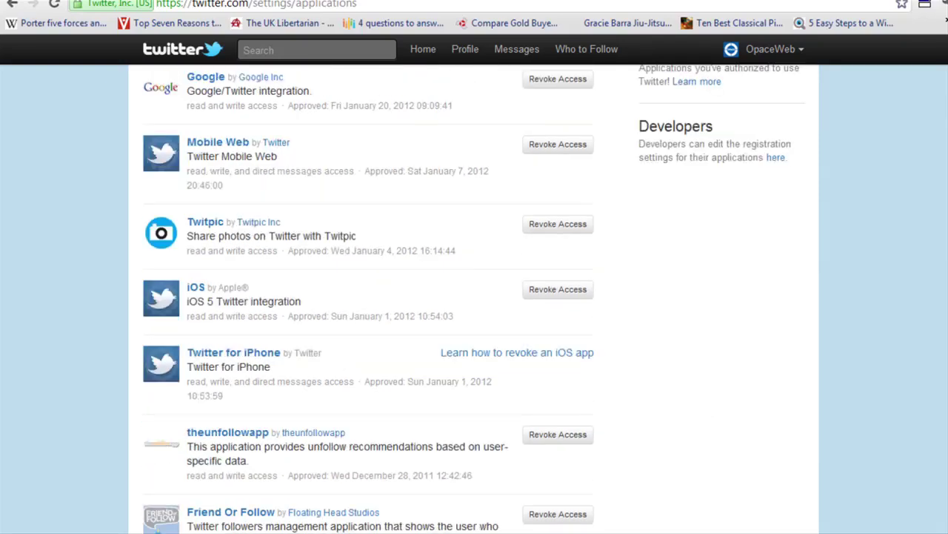
pyautogui.scroll(2, 474, 297)
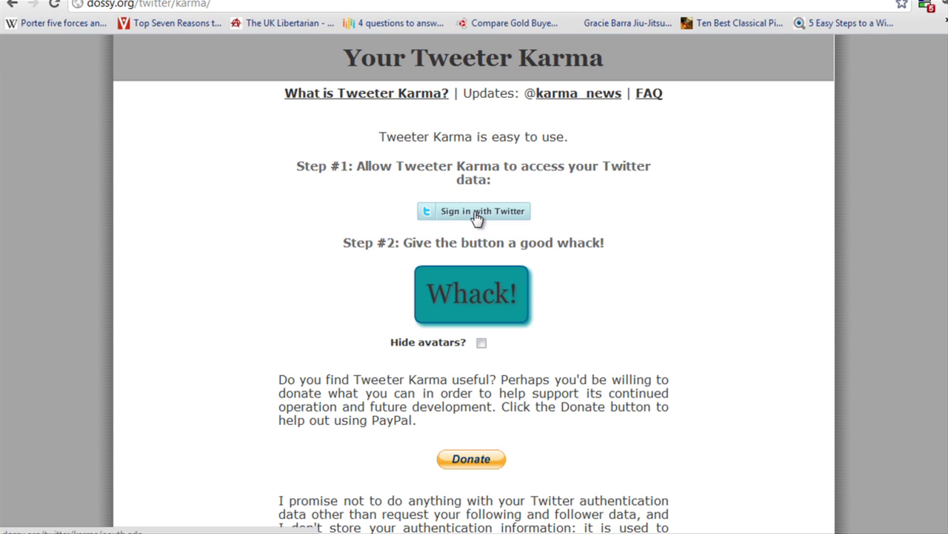
# Step: Sign in to Tweeter Karma with Twitter and authorize the app
pyautogui.click(478, 218)
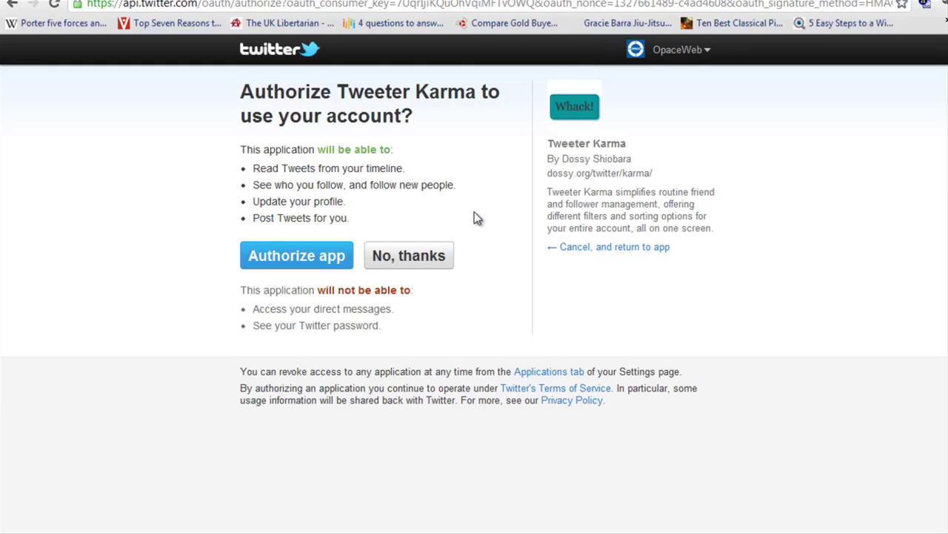
pyautogui.click(295, 257)
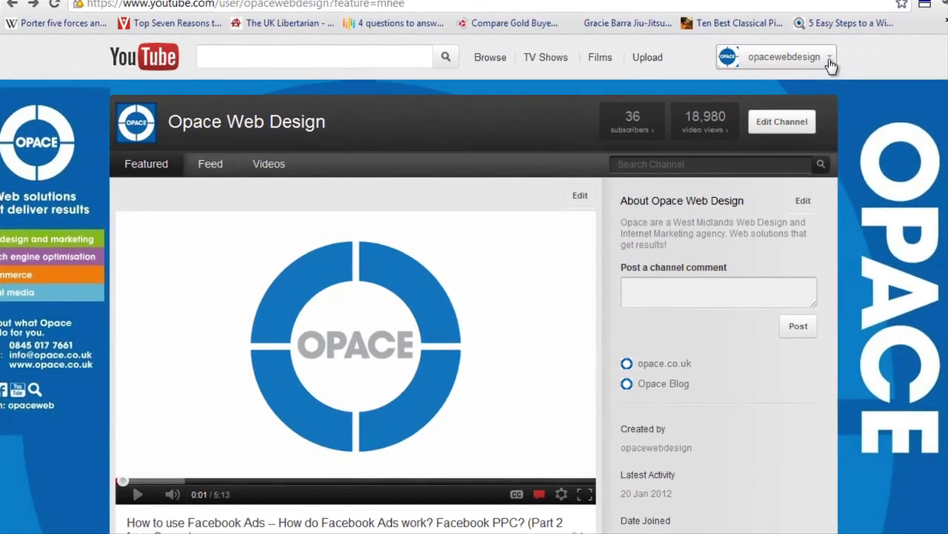
# Step: Go to the opacewebdesign YouTube account settings and show the Sharing page
pyautogui.click(829, 63)
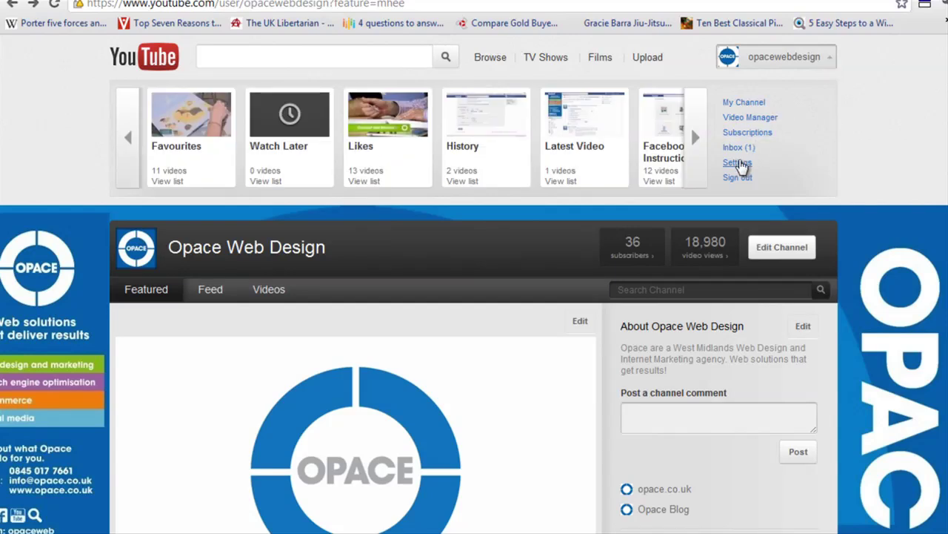
pyautogui.click(738, 163)
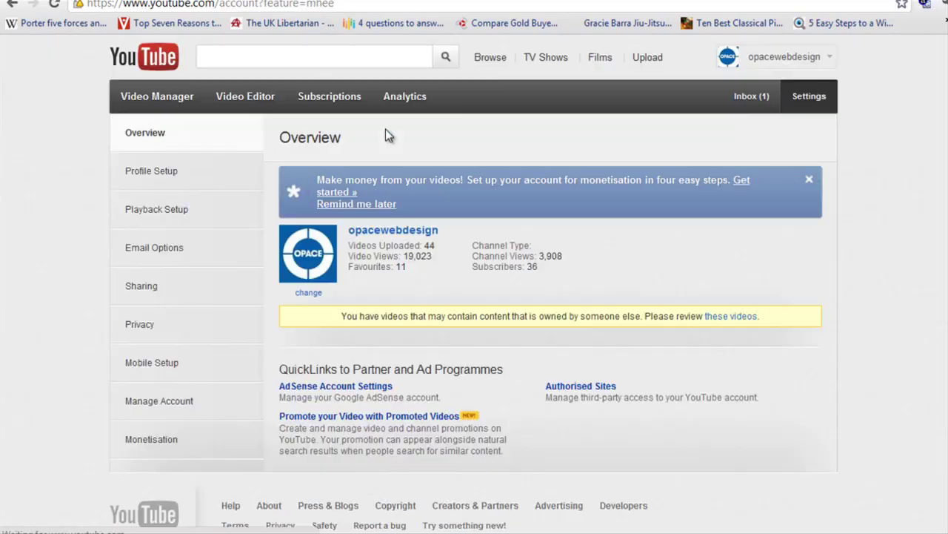
pyautogui.click(162, 294)
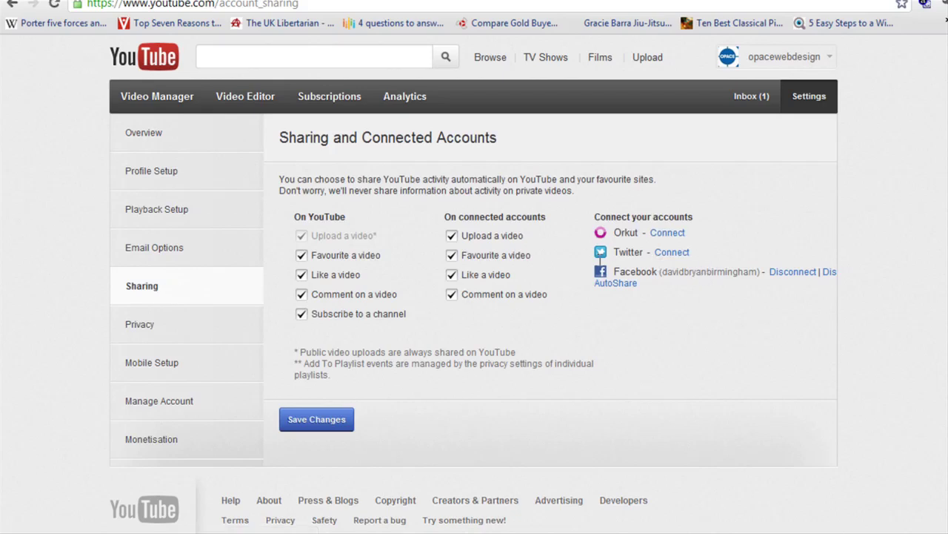
# Step: Connect the Twitter account from YouTube's Connect your accounts section
pyautogui.click(672, 252)
pyautogui.click(681, 253)
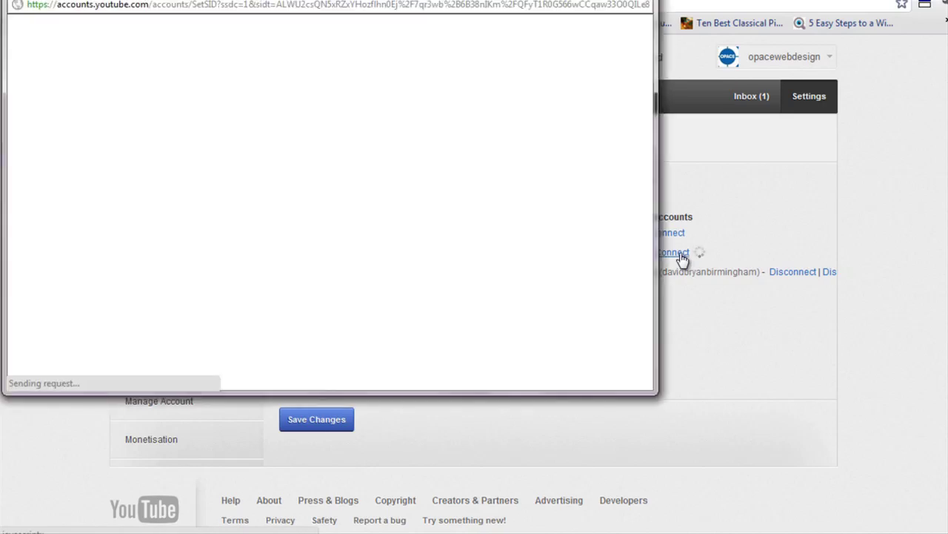